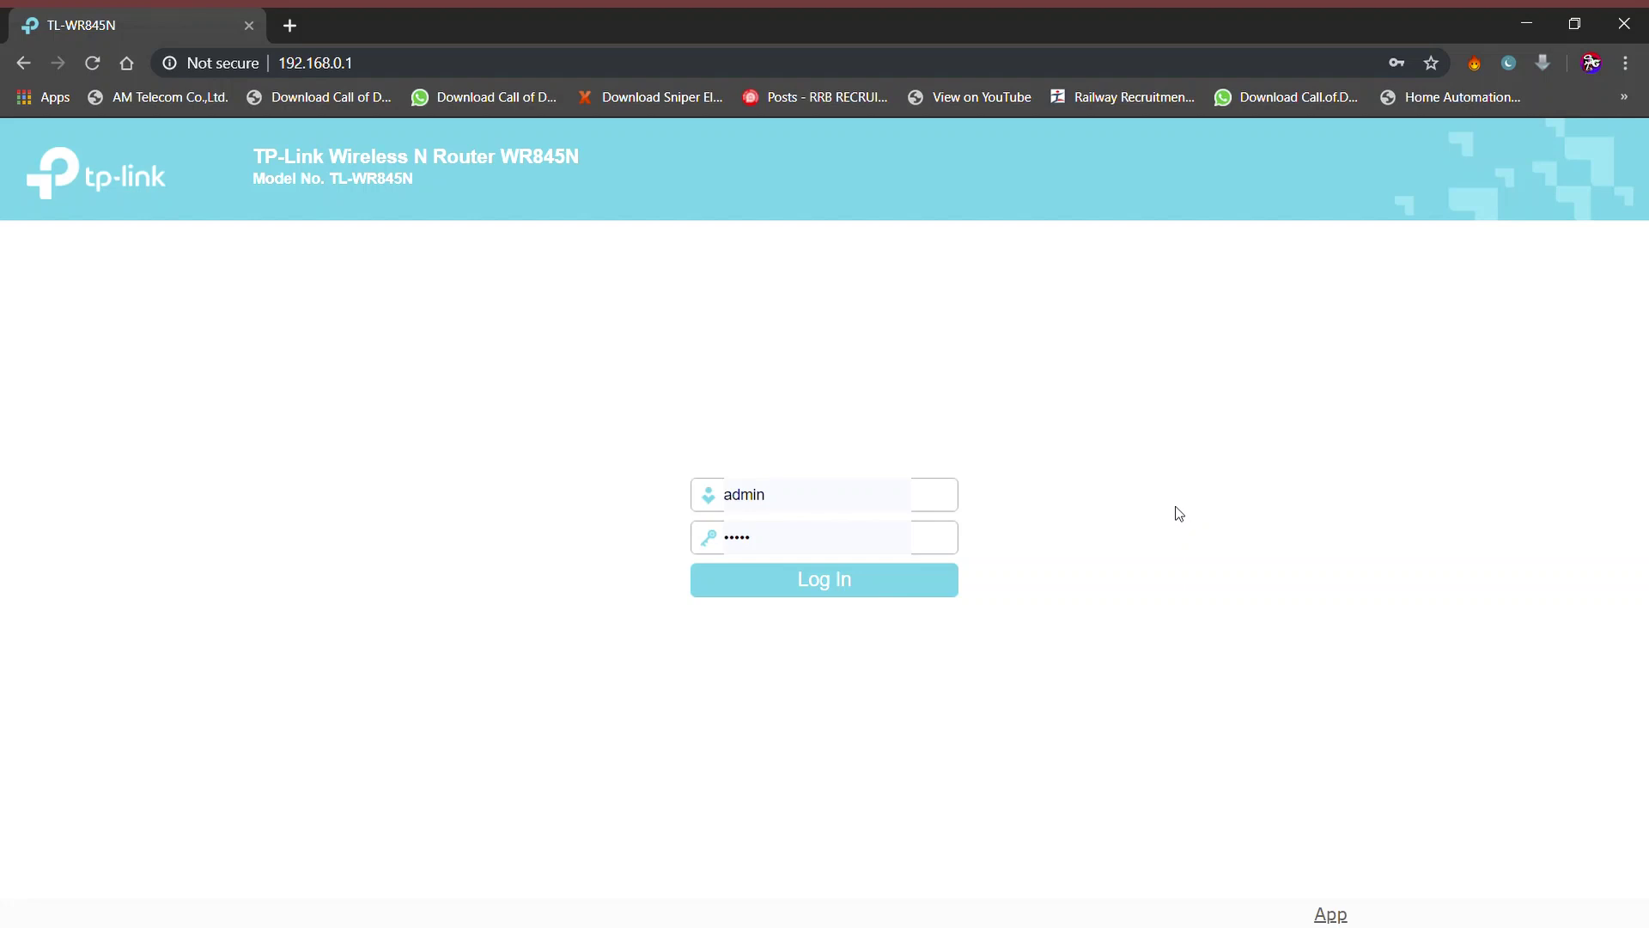
- Sign in to the router admin as admin with the pre-filled credentials
left_click(361, 64)
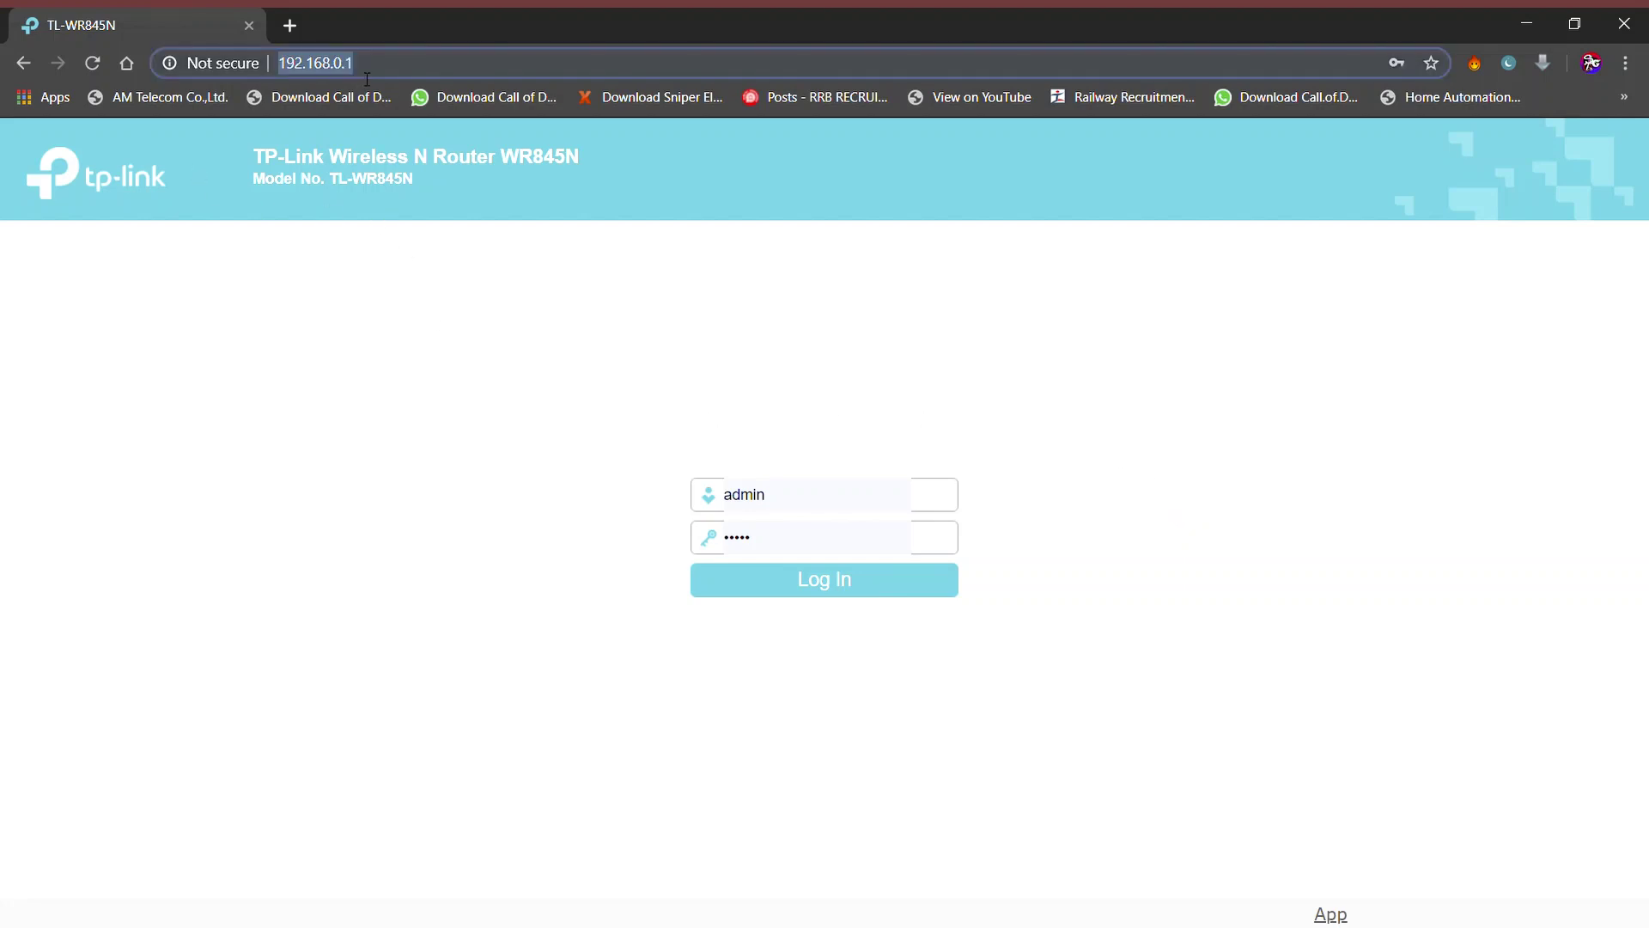
left_click(412, 68)
left_click(832, 579)
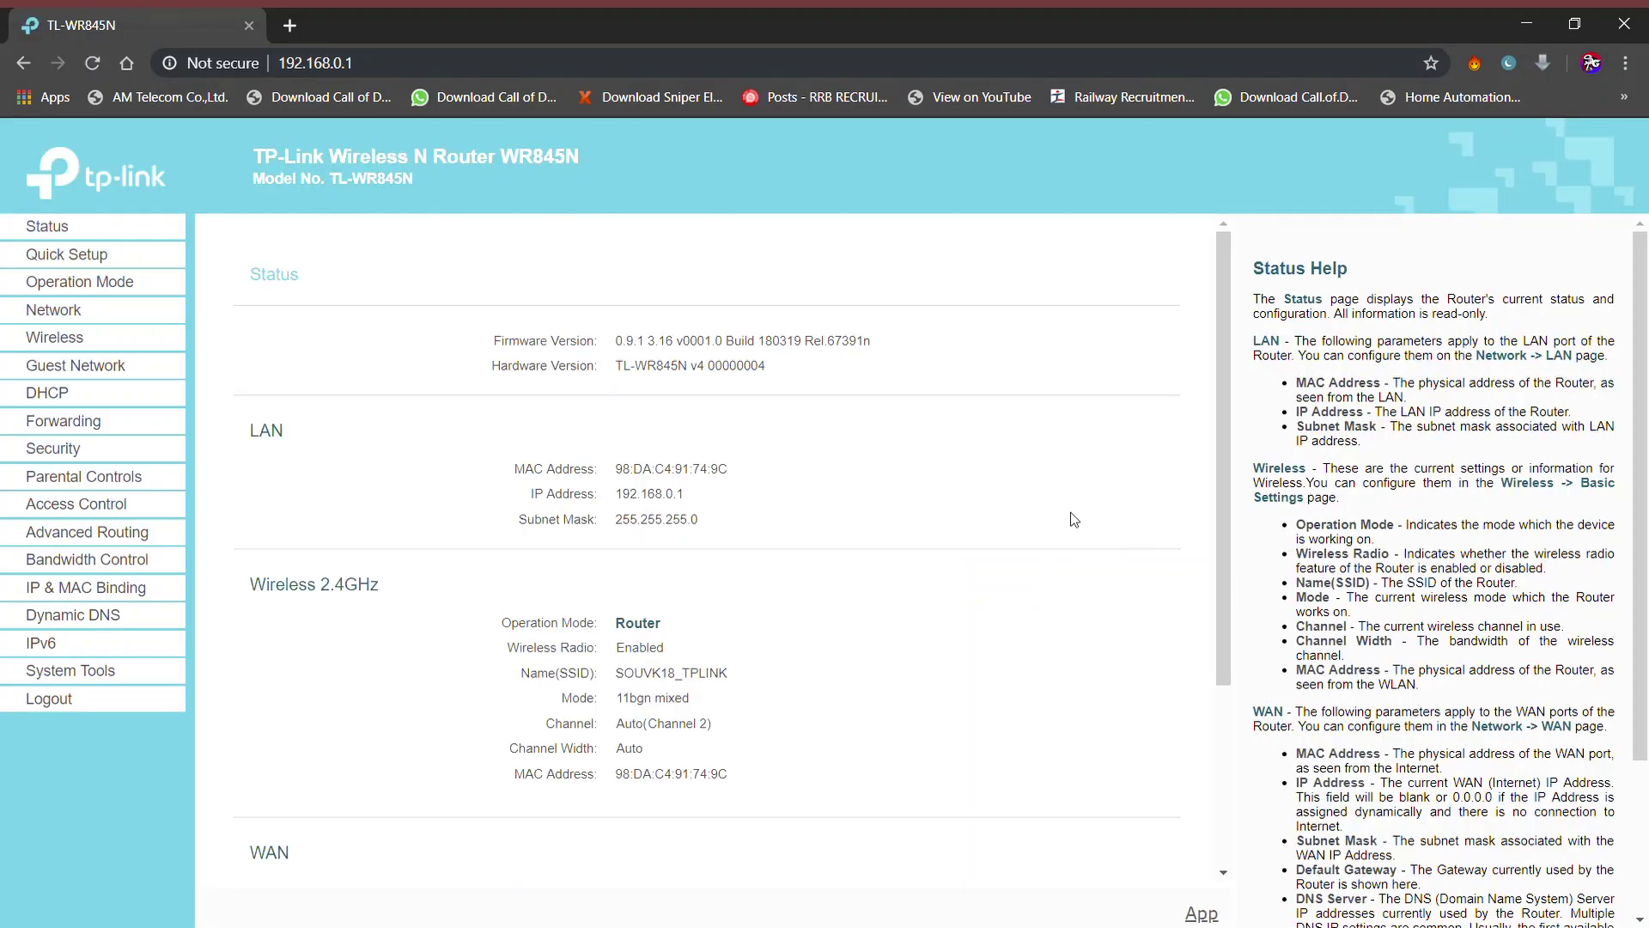
scroll(768, 453, "down", 1)
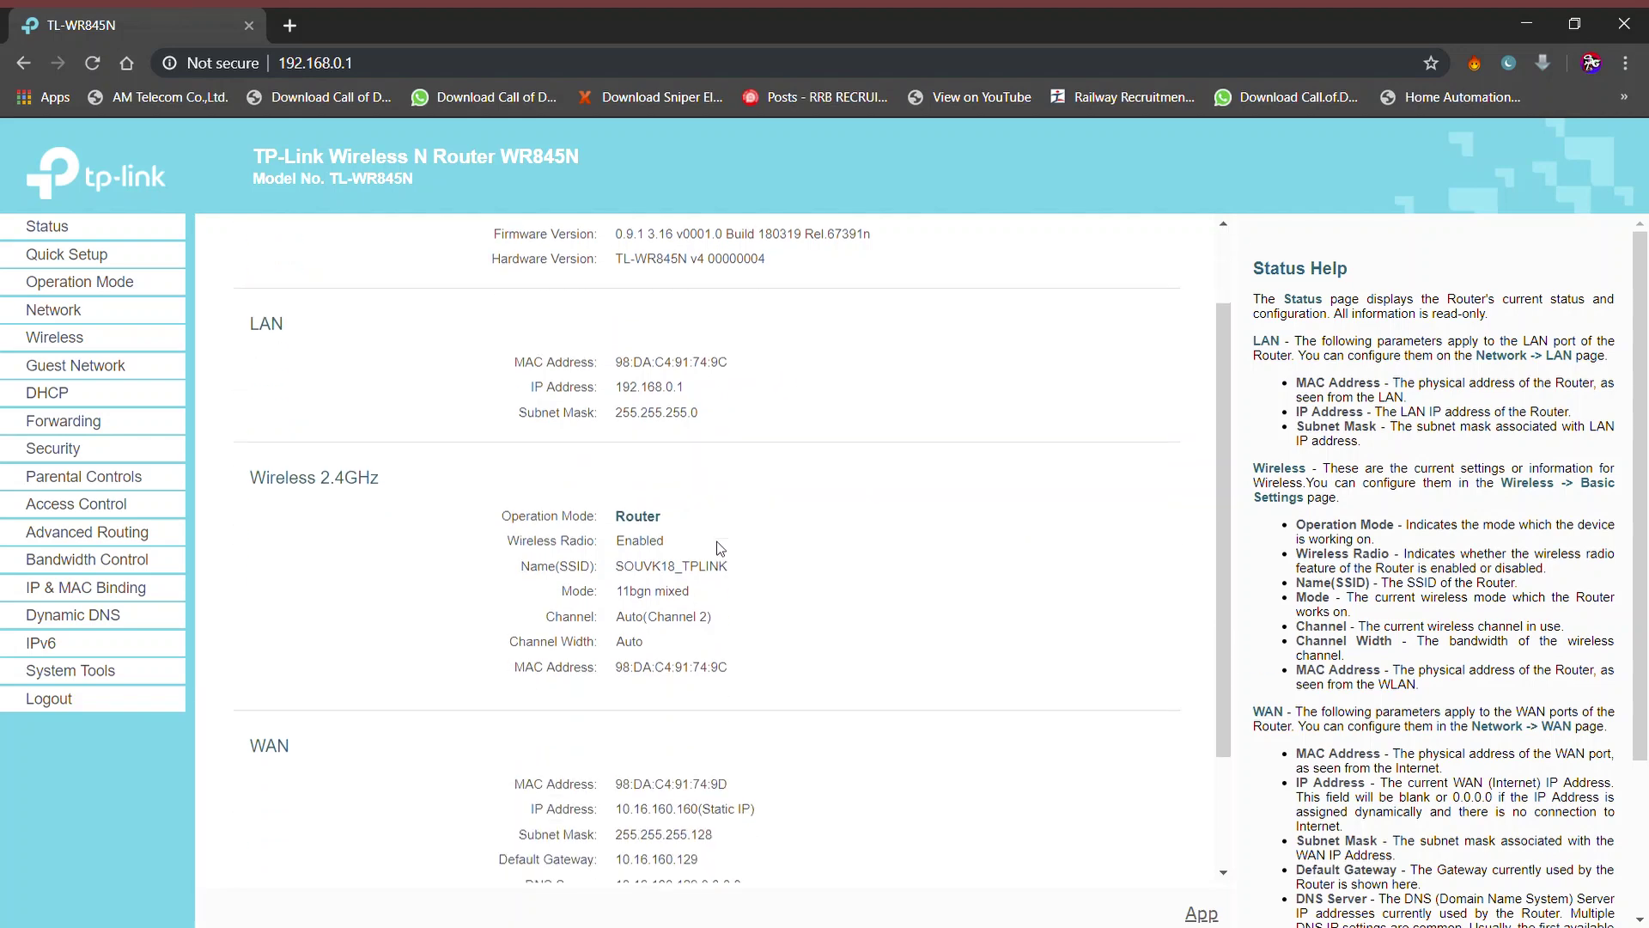
scroll(697, 540, "down", 1)
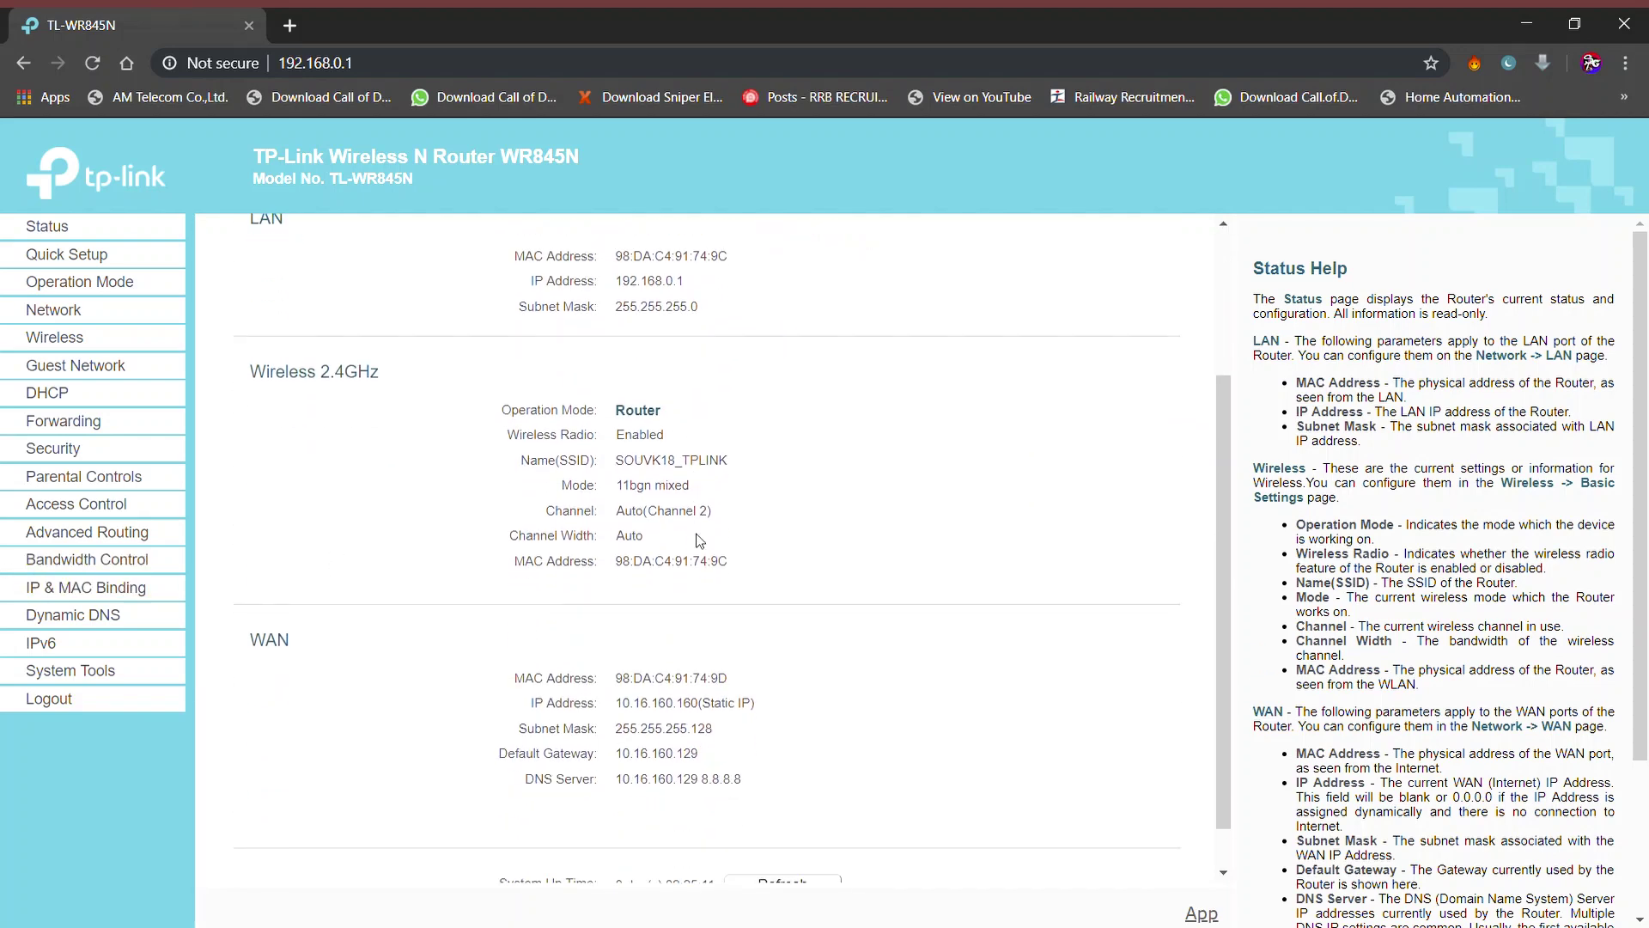
scroll(697, 539, "down", 1)
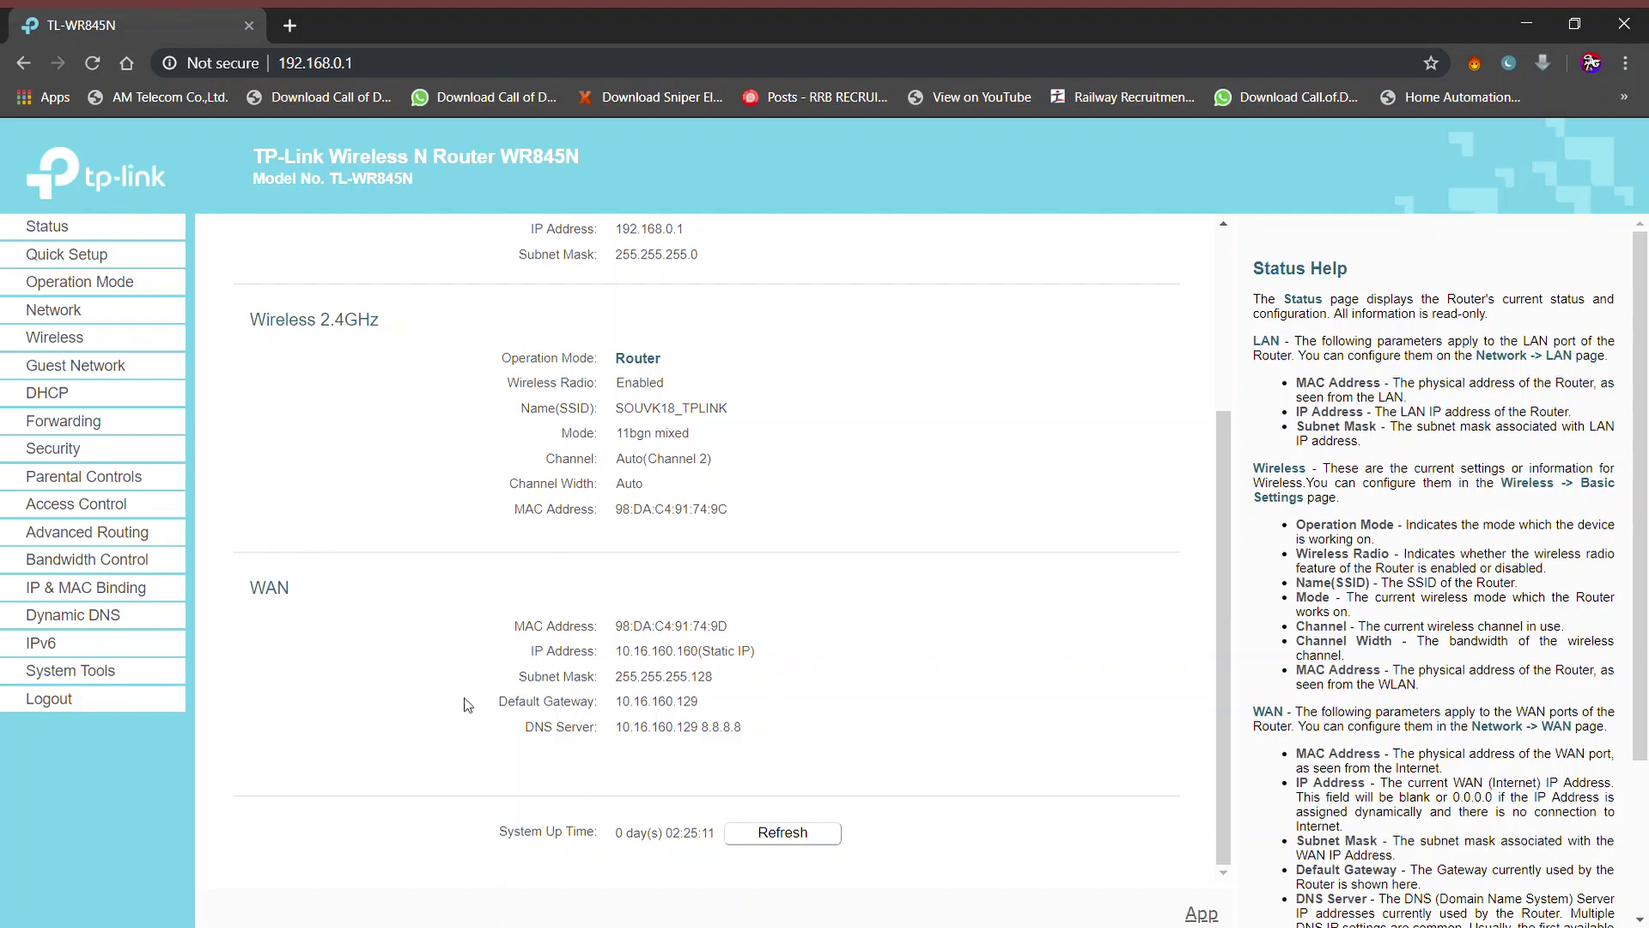
- Review the WAN connection settings, glance at Status, and land on the Quick Setup wizard start
left_click(53, 309)
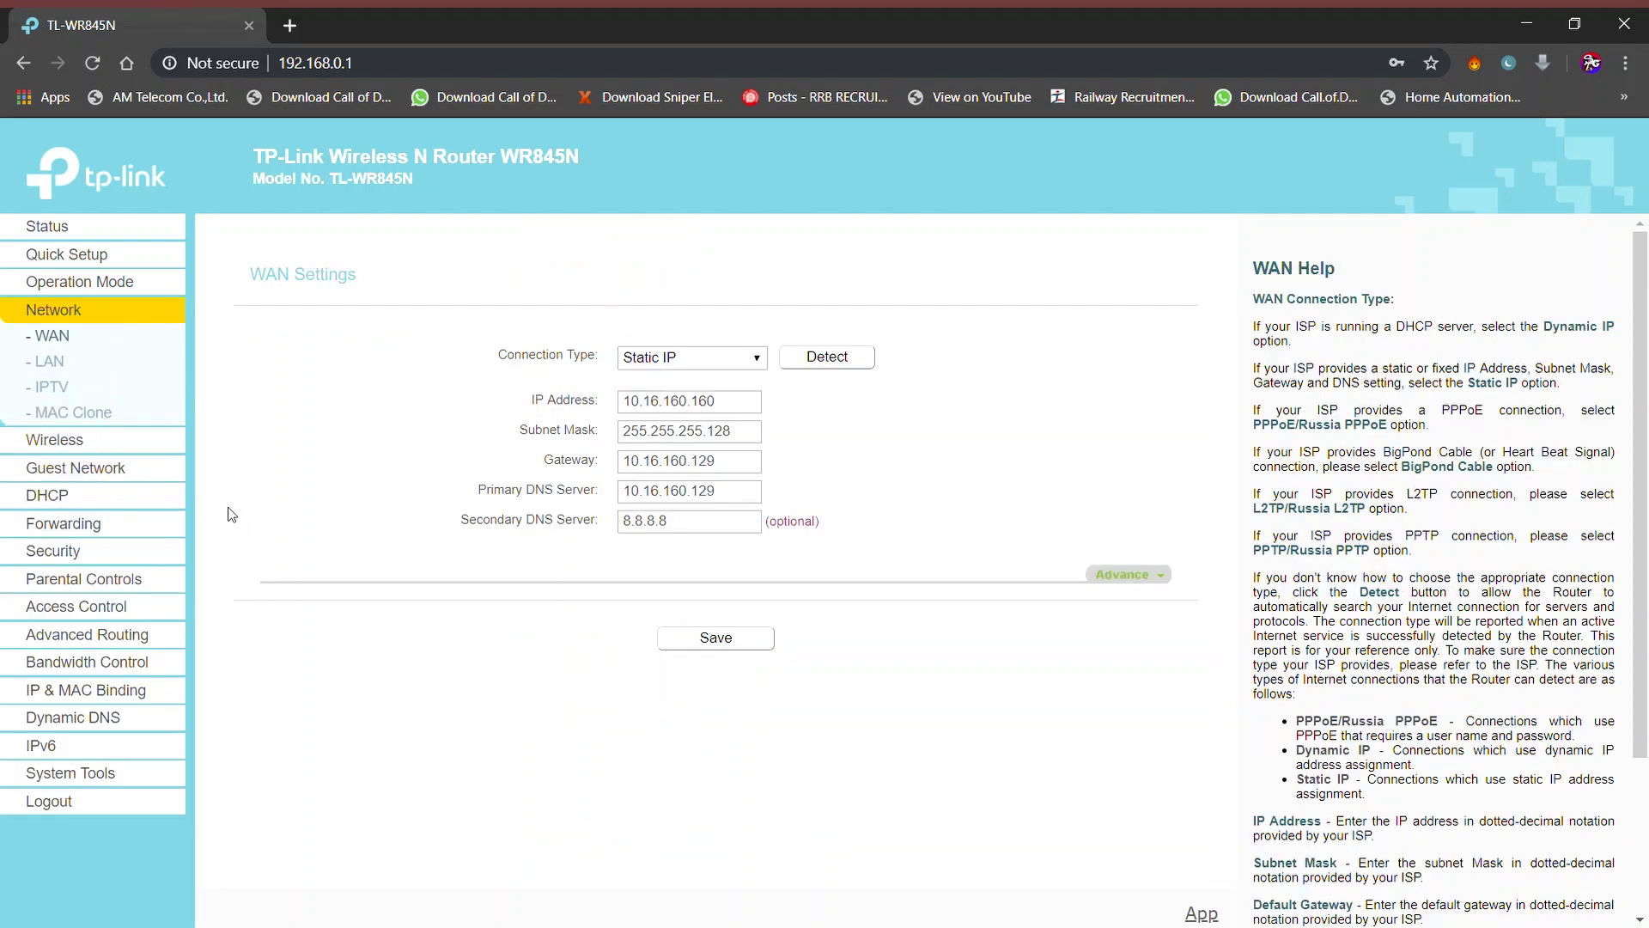
left_click(79, 280)
left_click(67, 255)
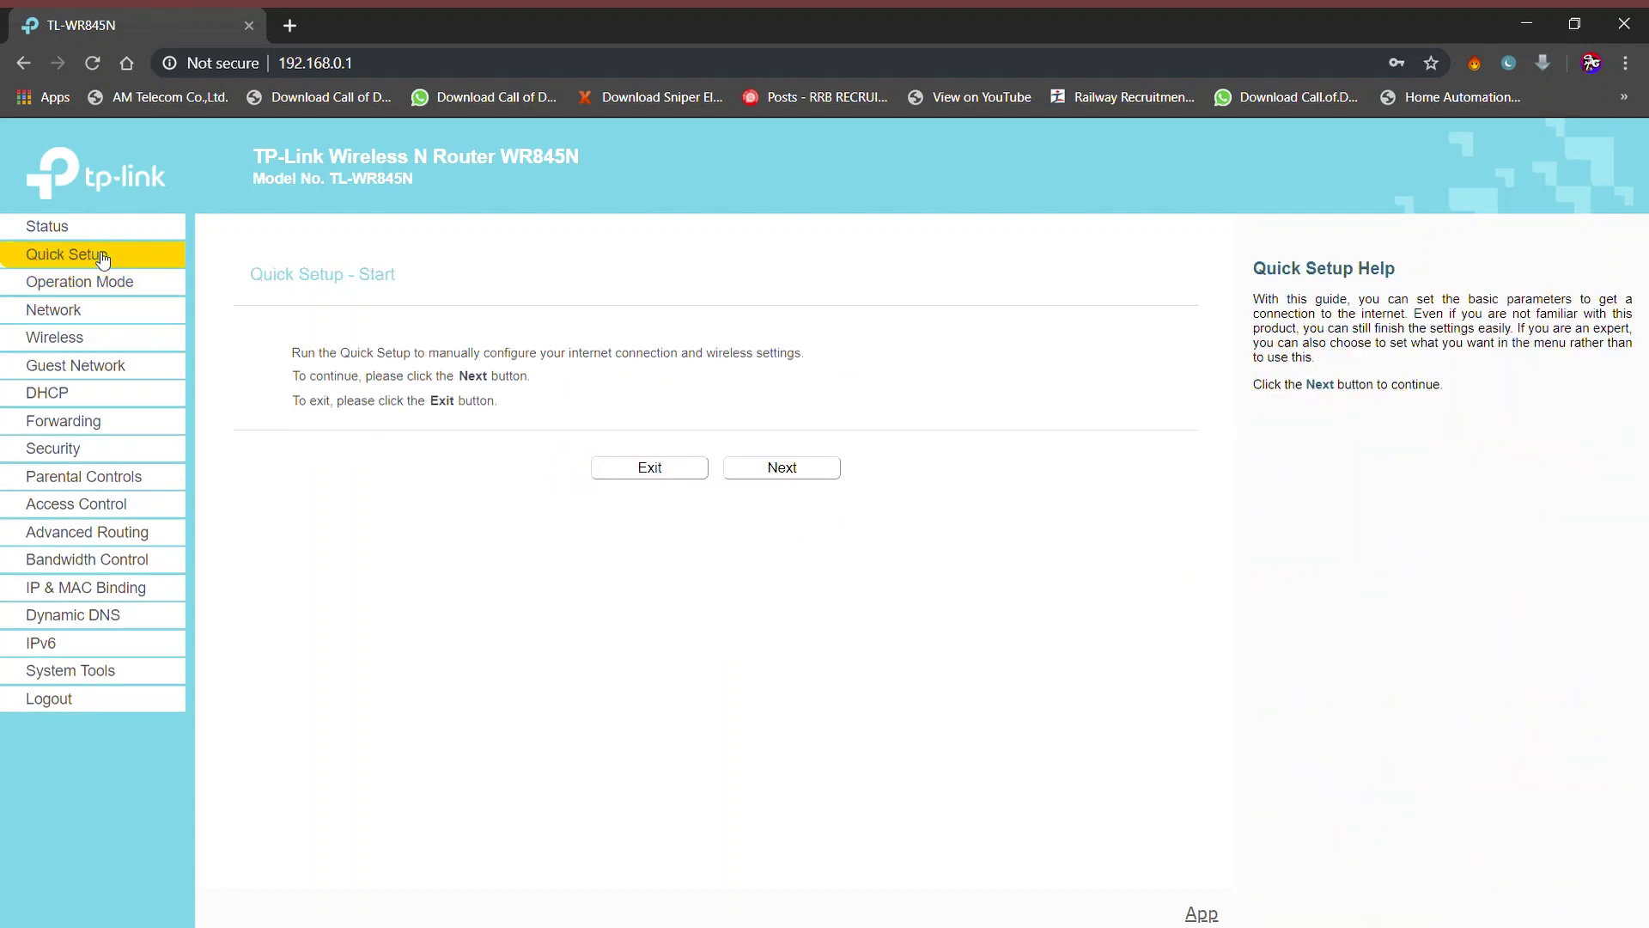
left_click(47, 226)
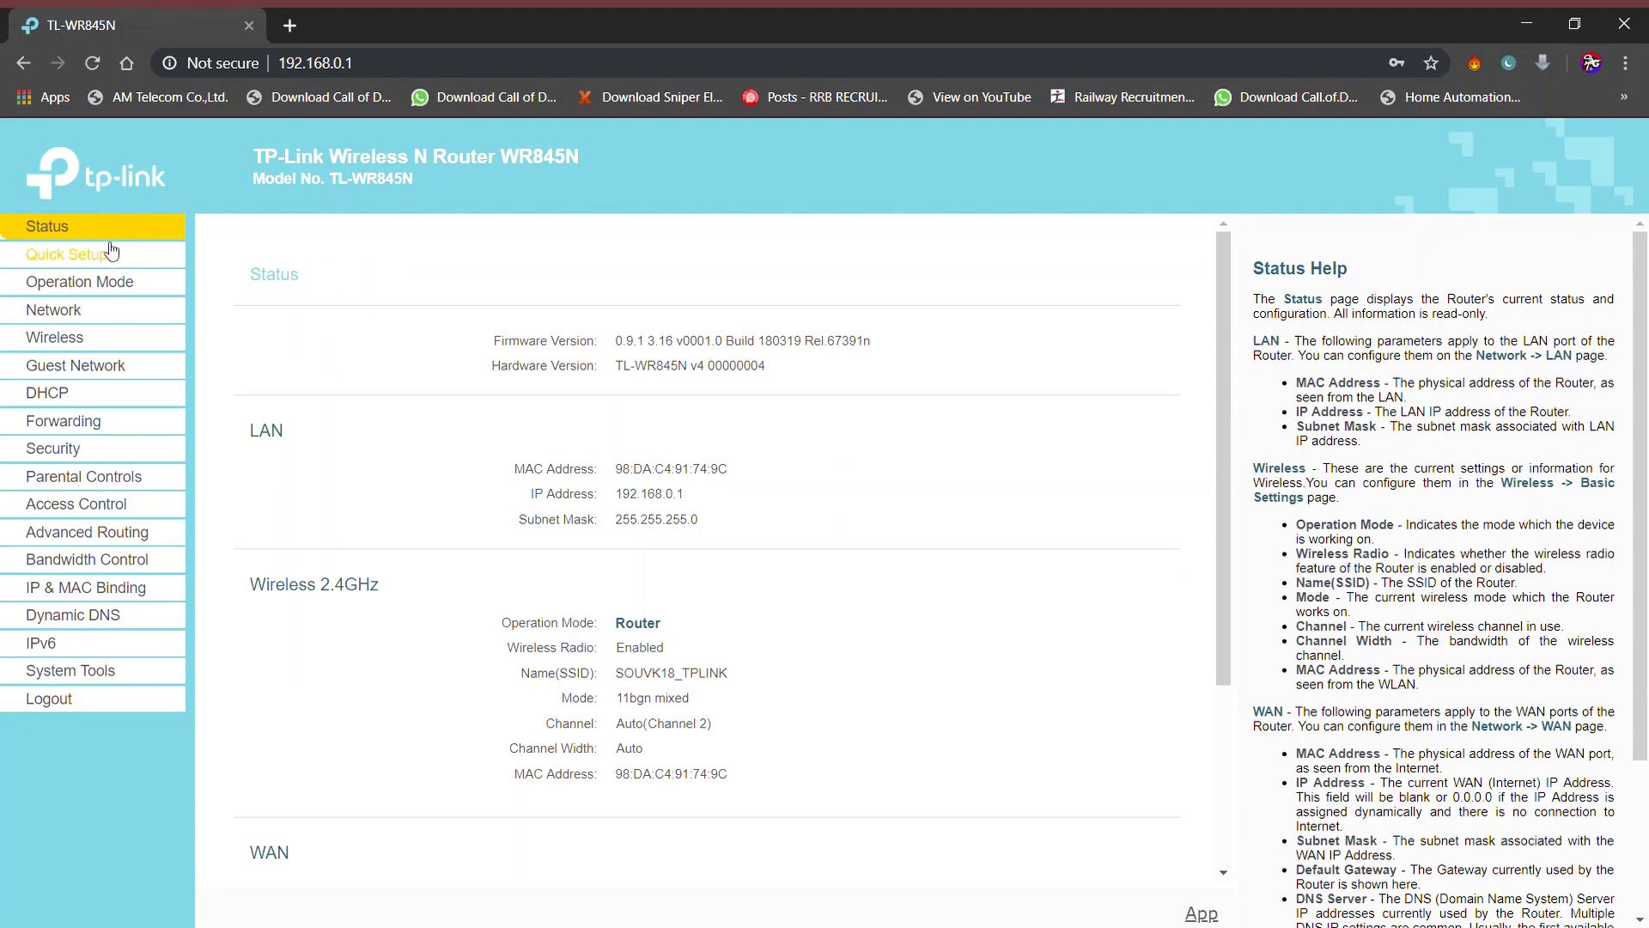
left_click(112, 250)
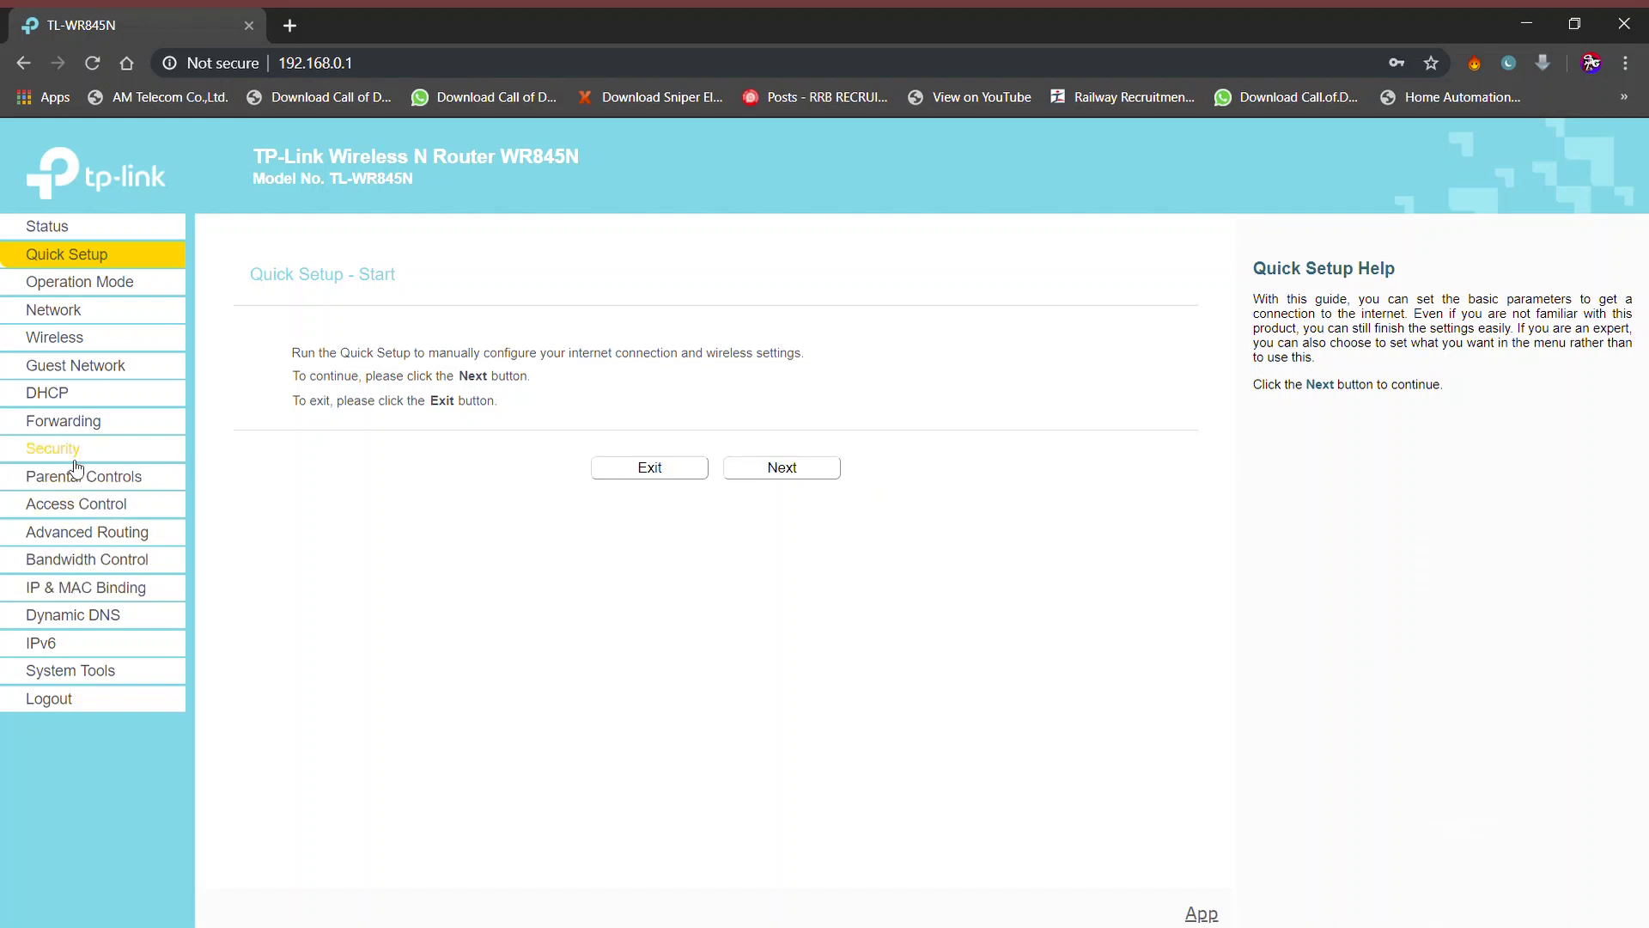
- Review the Basic Security, Parental Controls, Dynamic DNS and IPv6 status pages
left_click(53, 447)
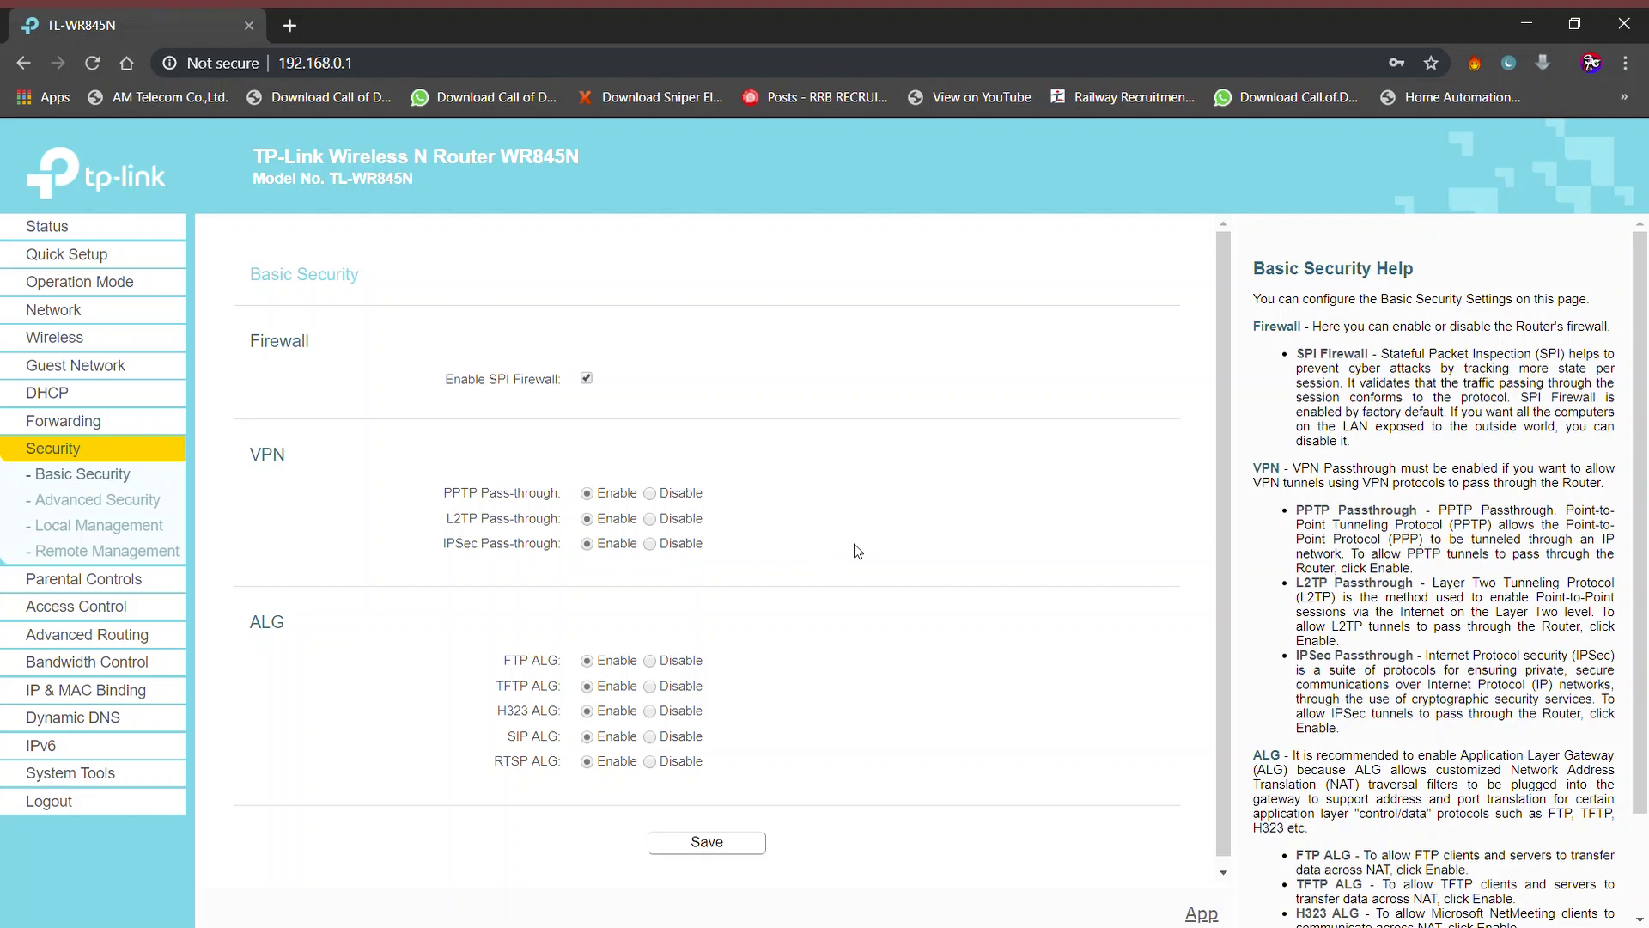
left_click(84, 579)
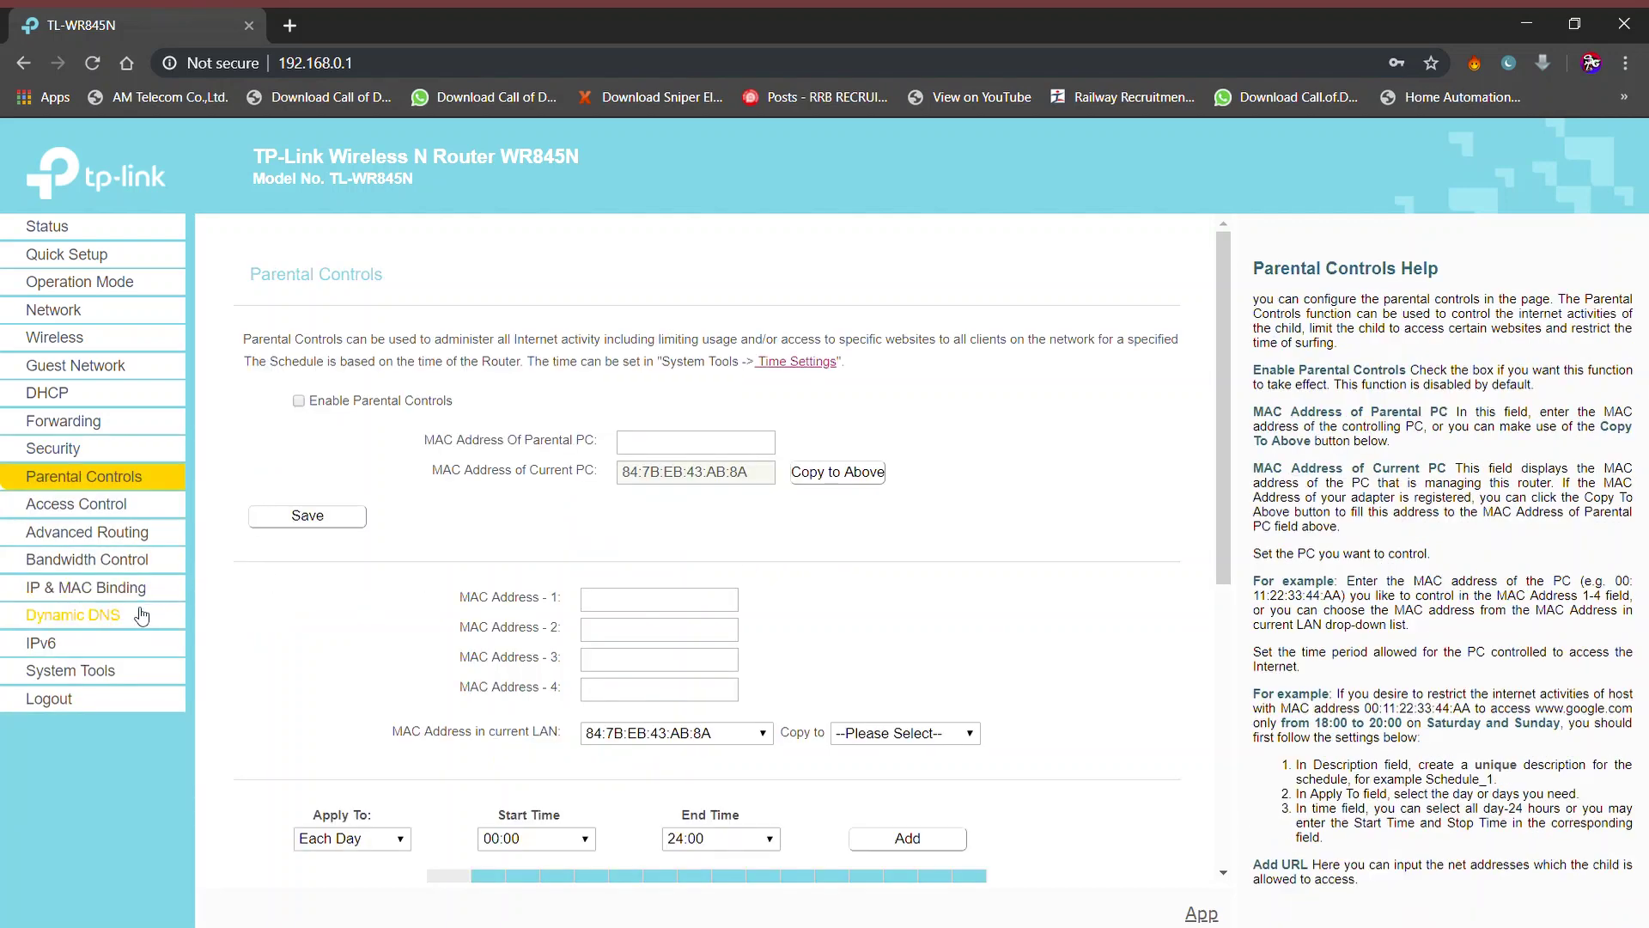
left_click(141, 615)
left_click(119, 643)
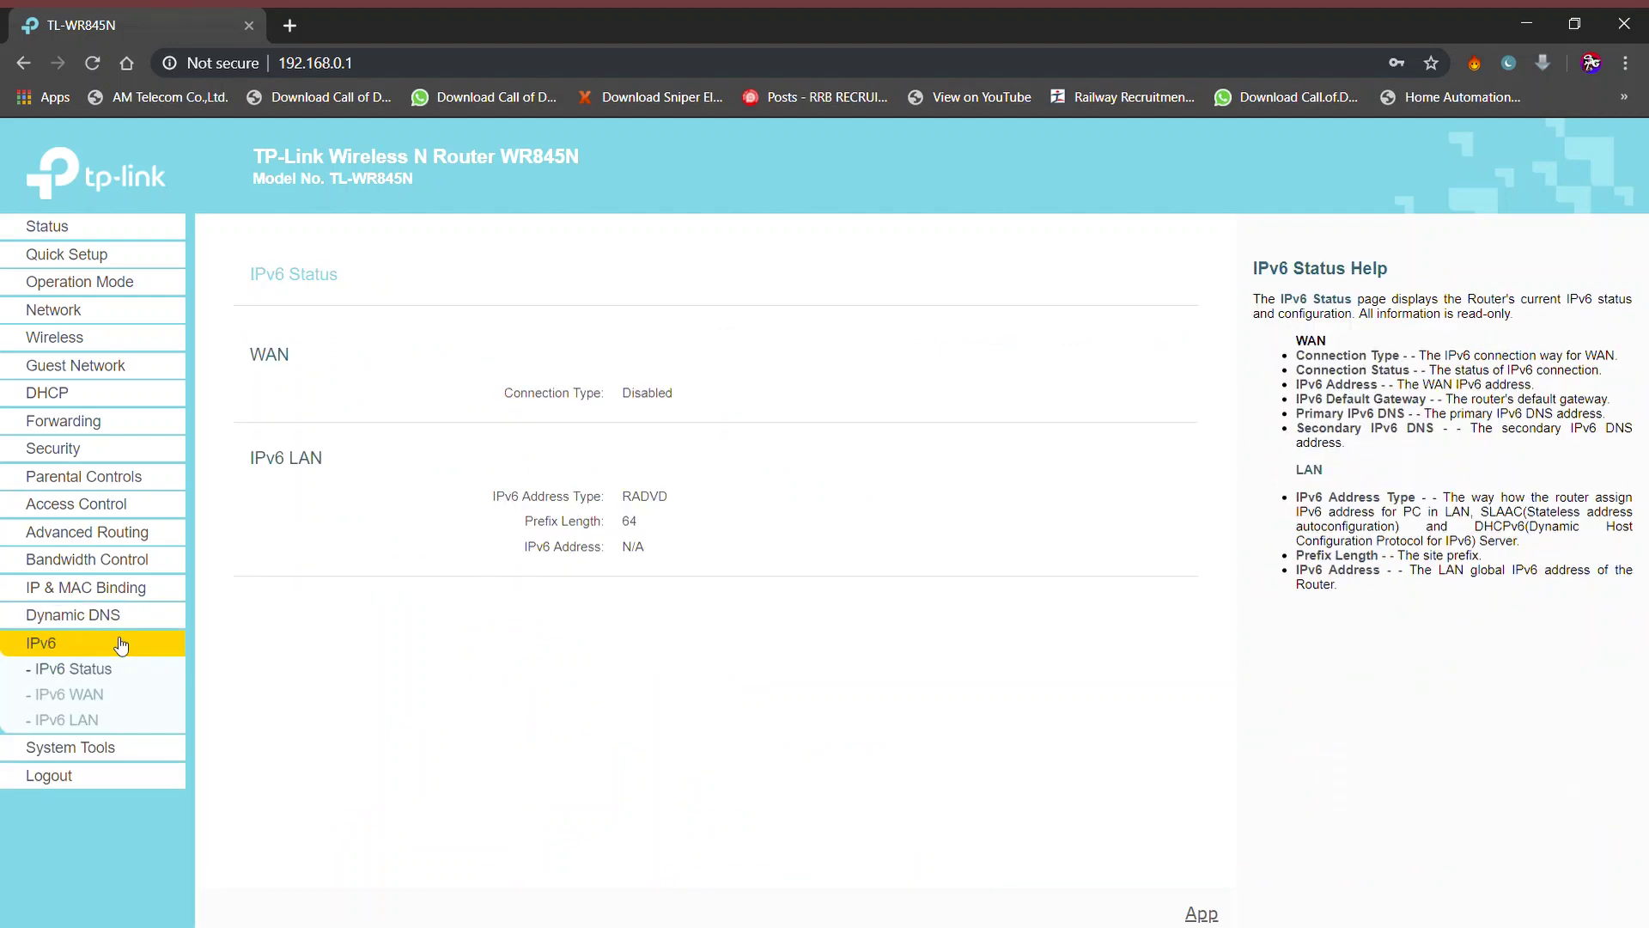
left_click(103, 614)
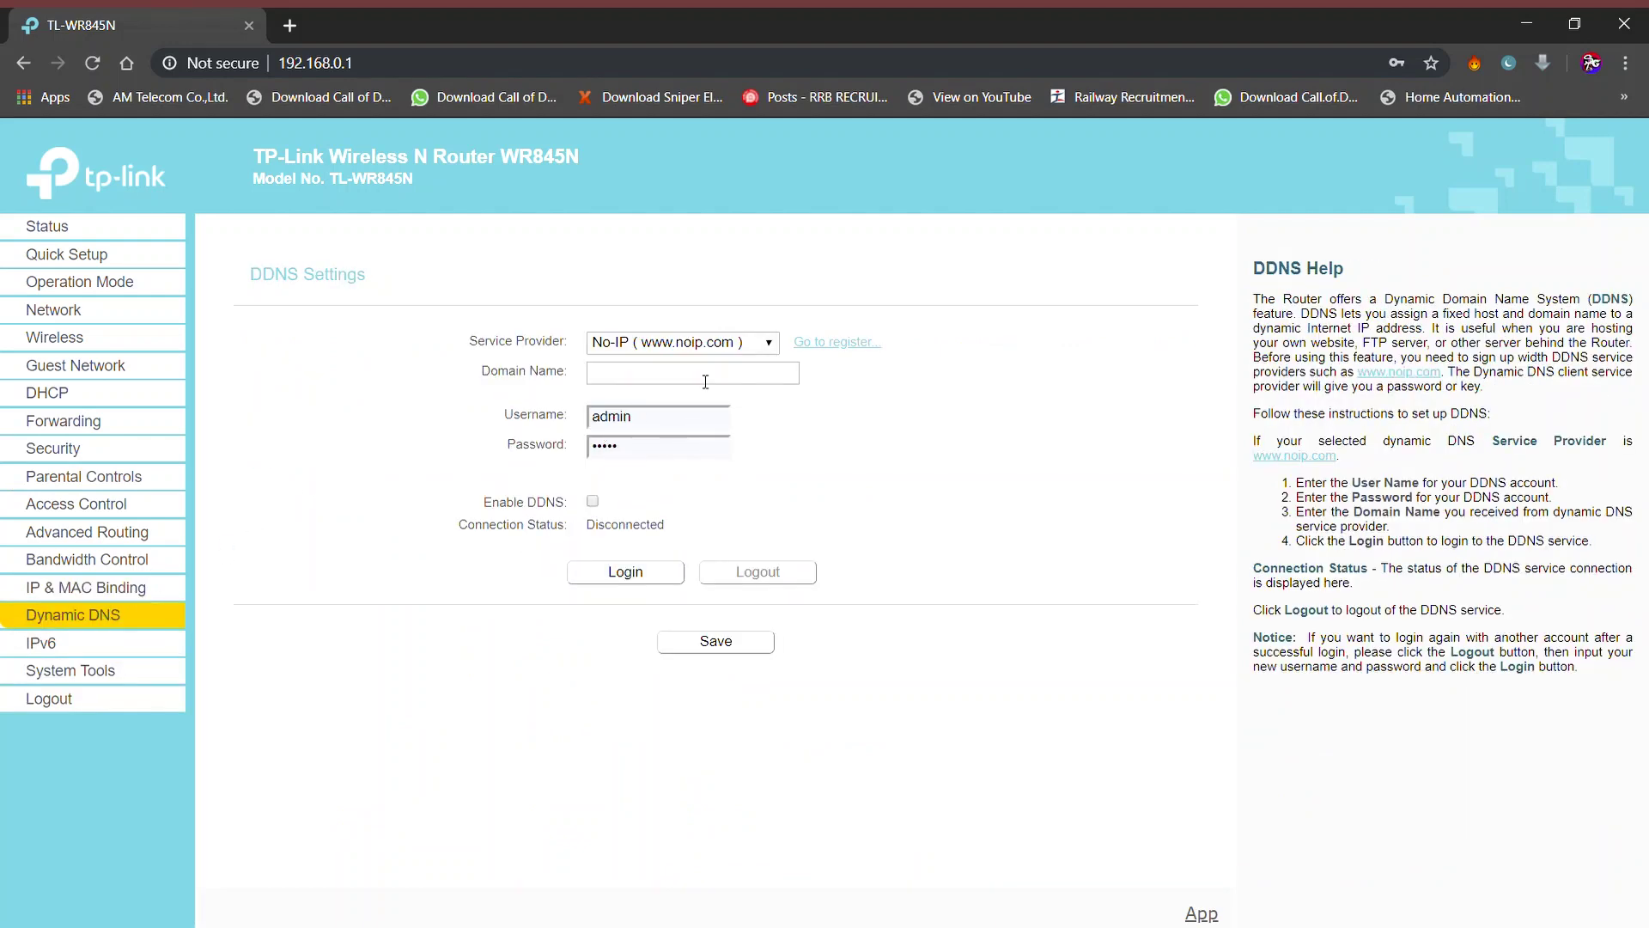
left_click(124, 643)
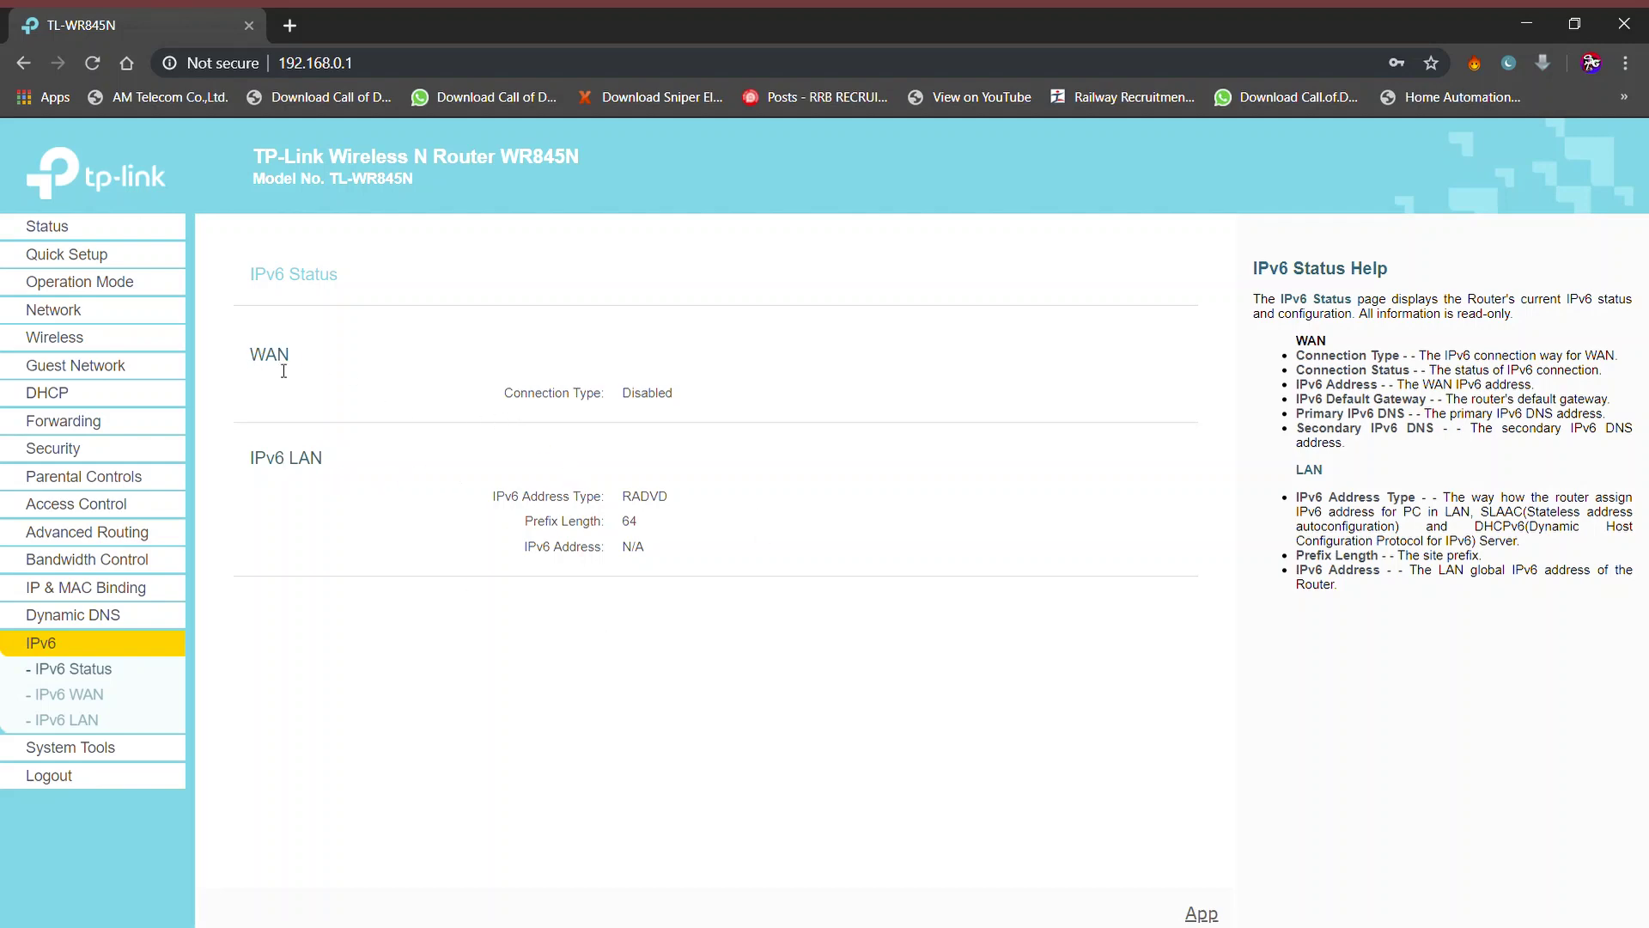
- Check the time settings and port-forwarding virtual servers, then return to Quick Setup
left_click(159, 752)
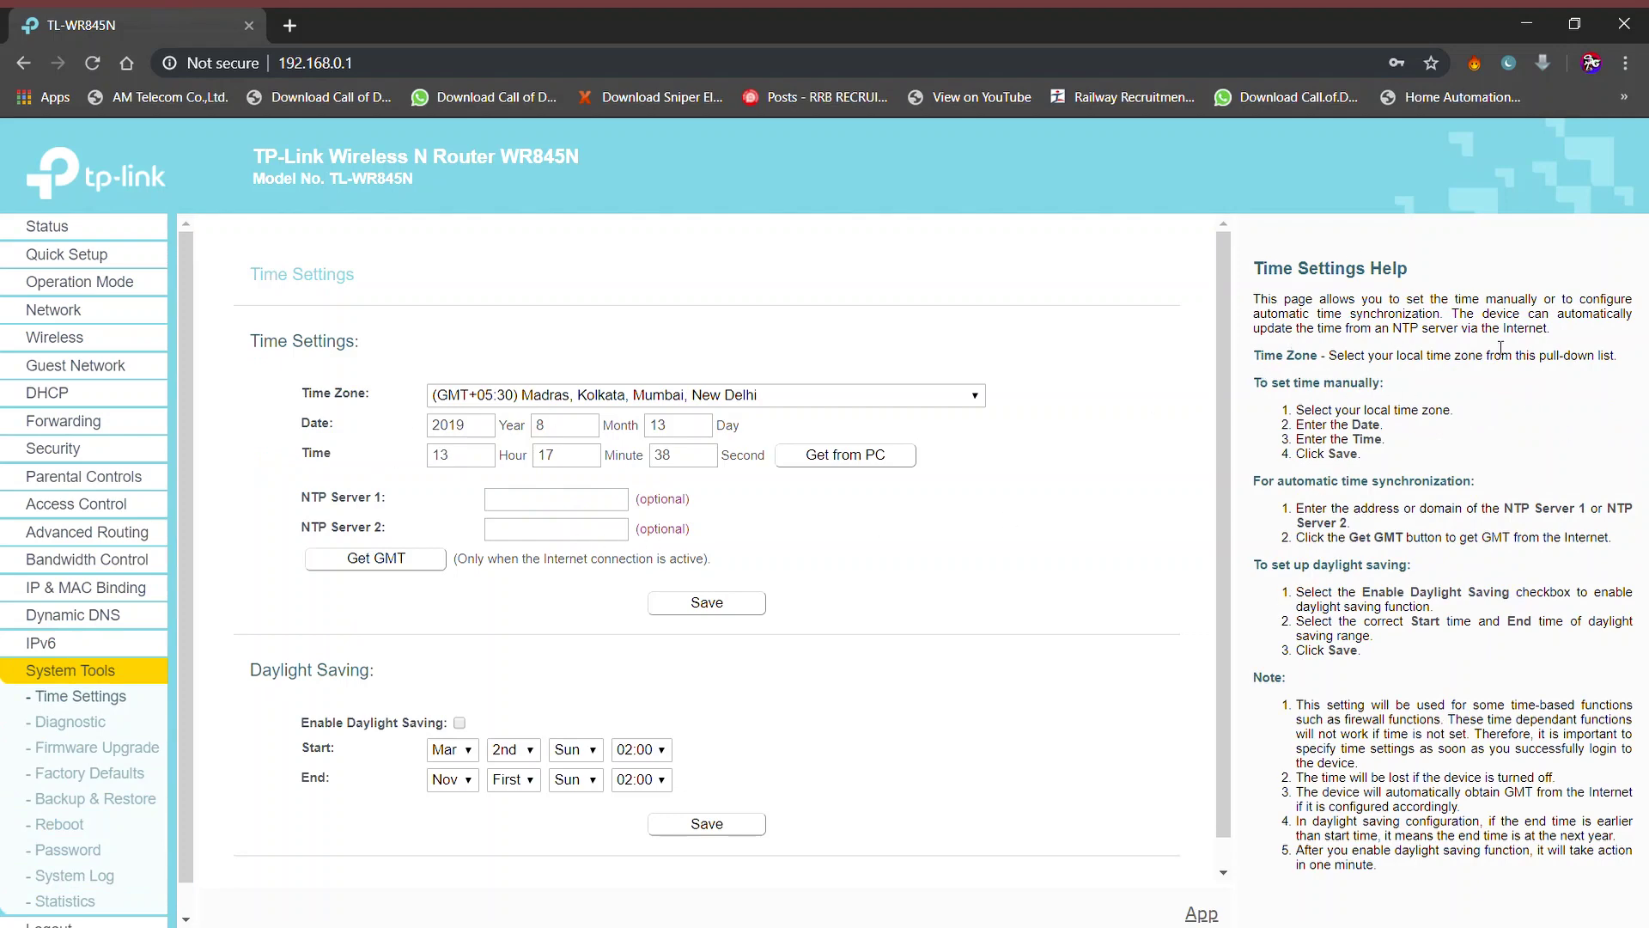
left_click(136, 420)
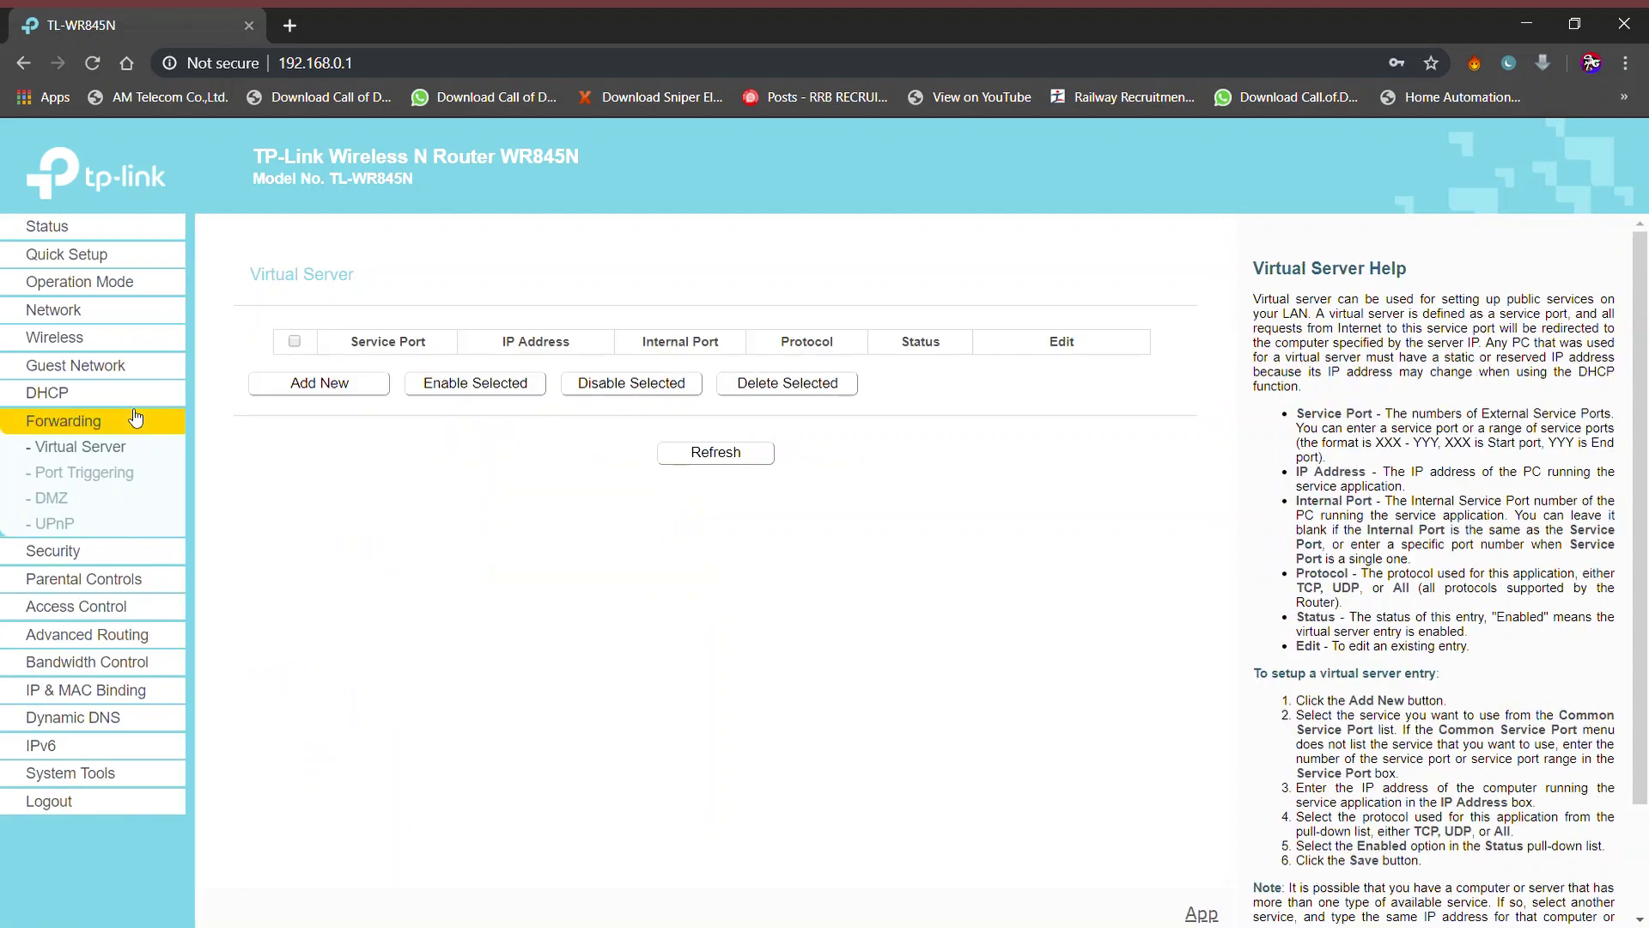
left_click(138, 259)
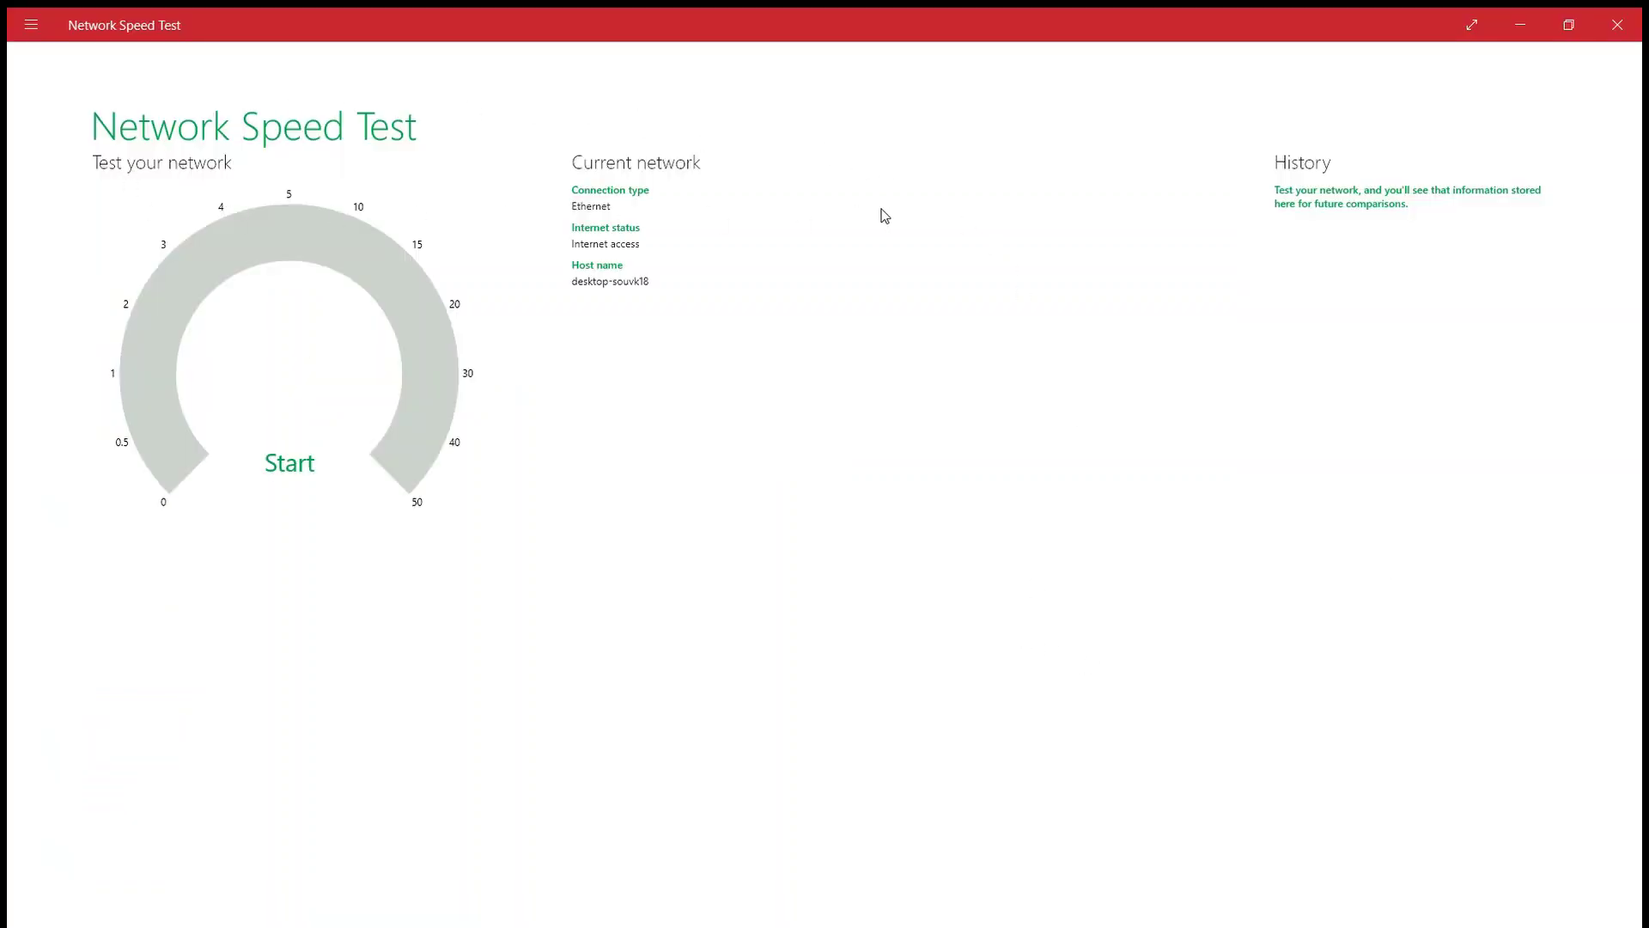
- Run a speed test giving 9.52 Mbps down, 6.88 Mbps up, 82 ms, and start a rerun
left_click(305, 471)
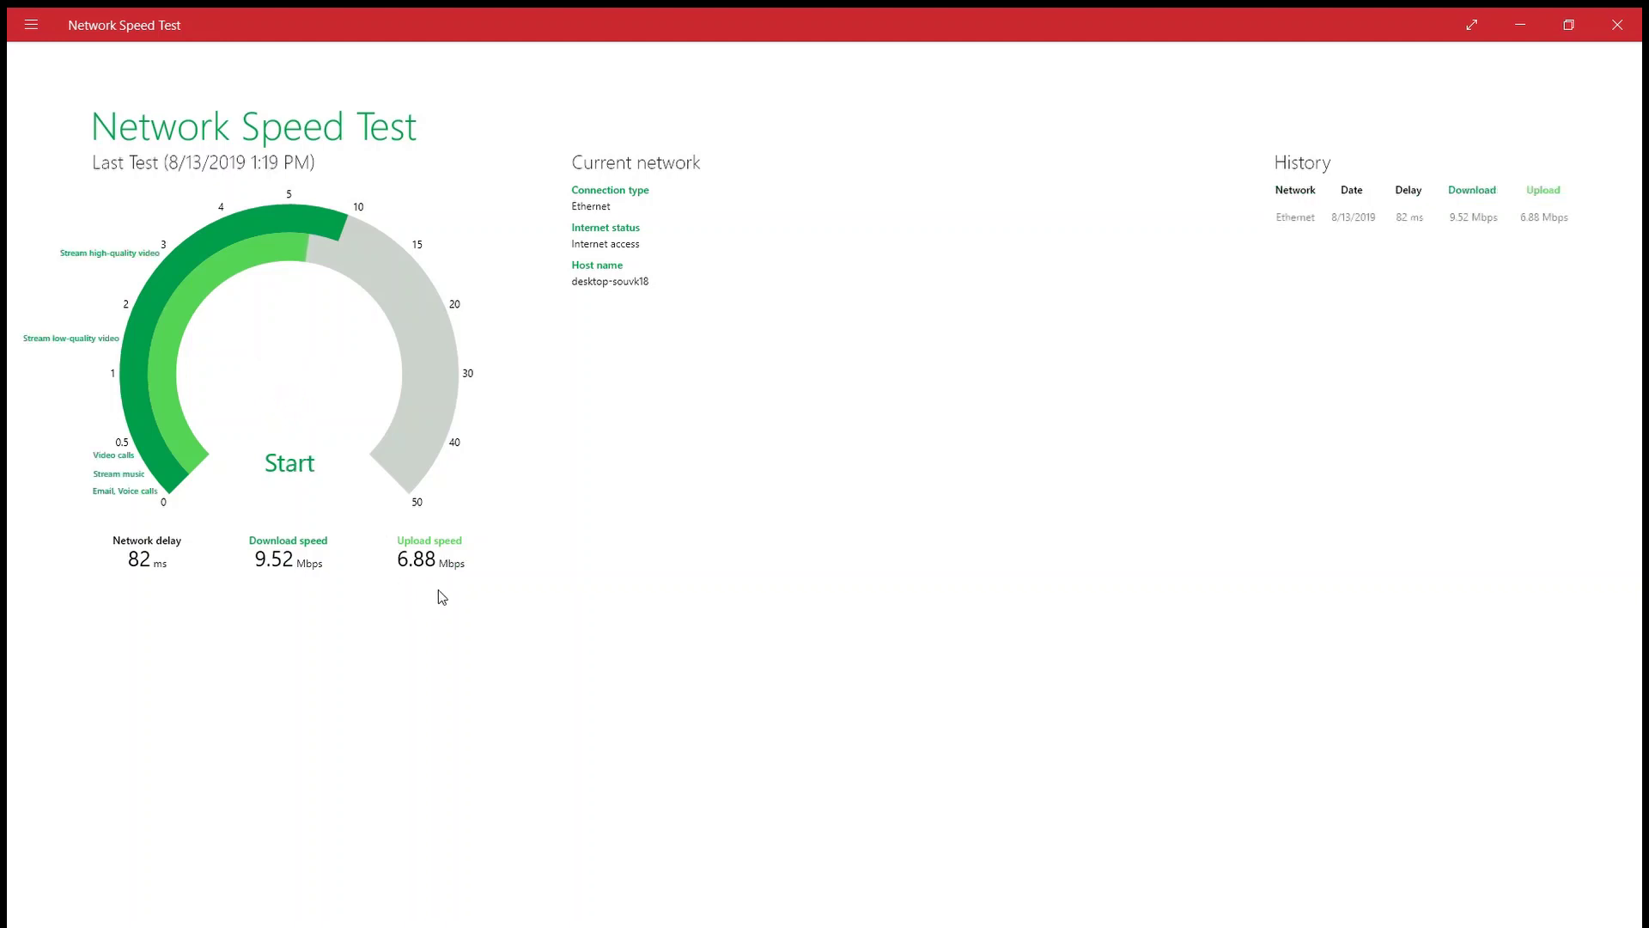
left_click(309, 475)
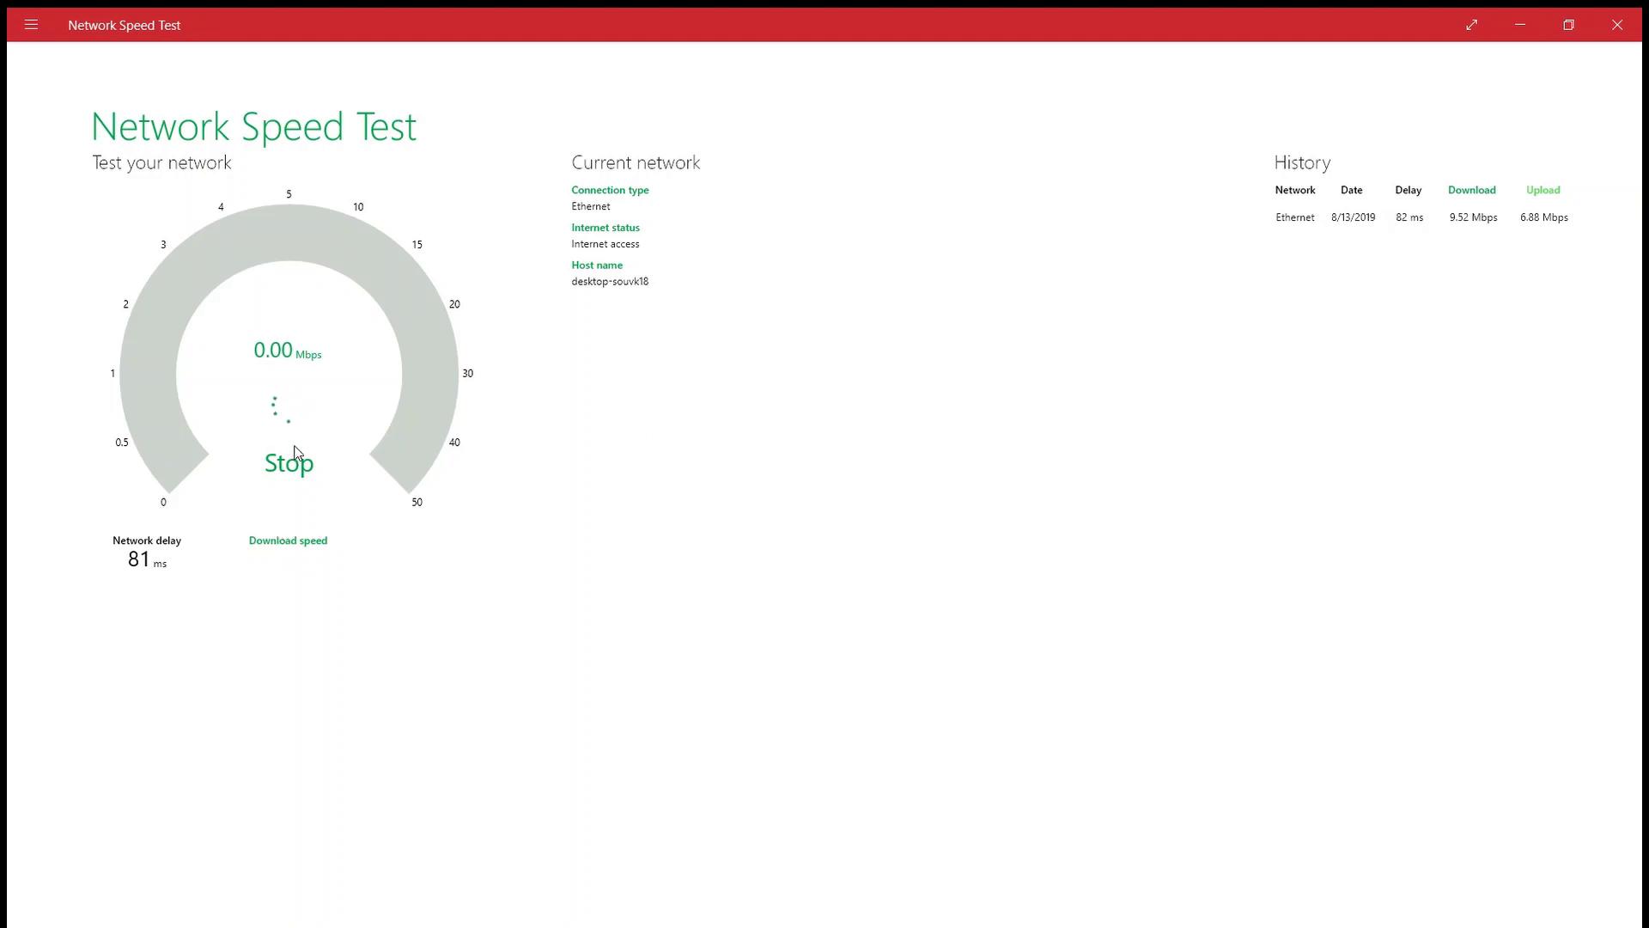
- Restart the running speed test for the second measurement at about 83 ms delay
left_click(294, 476)
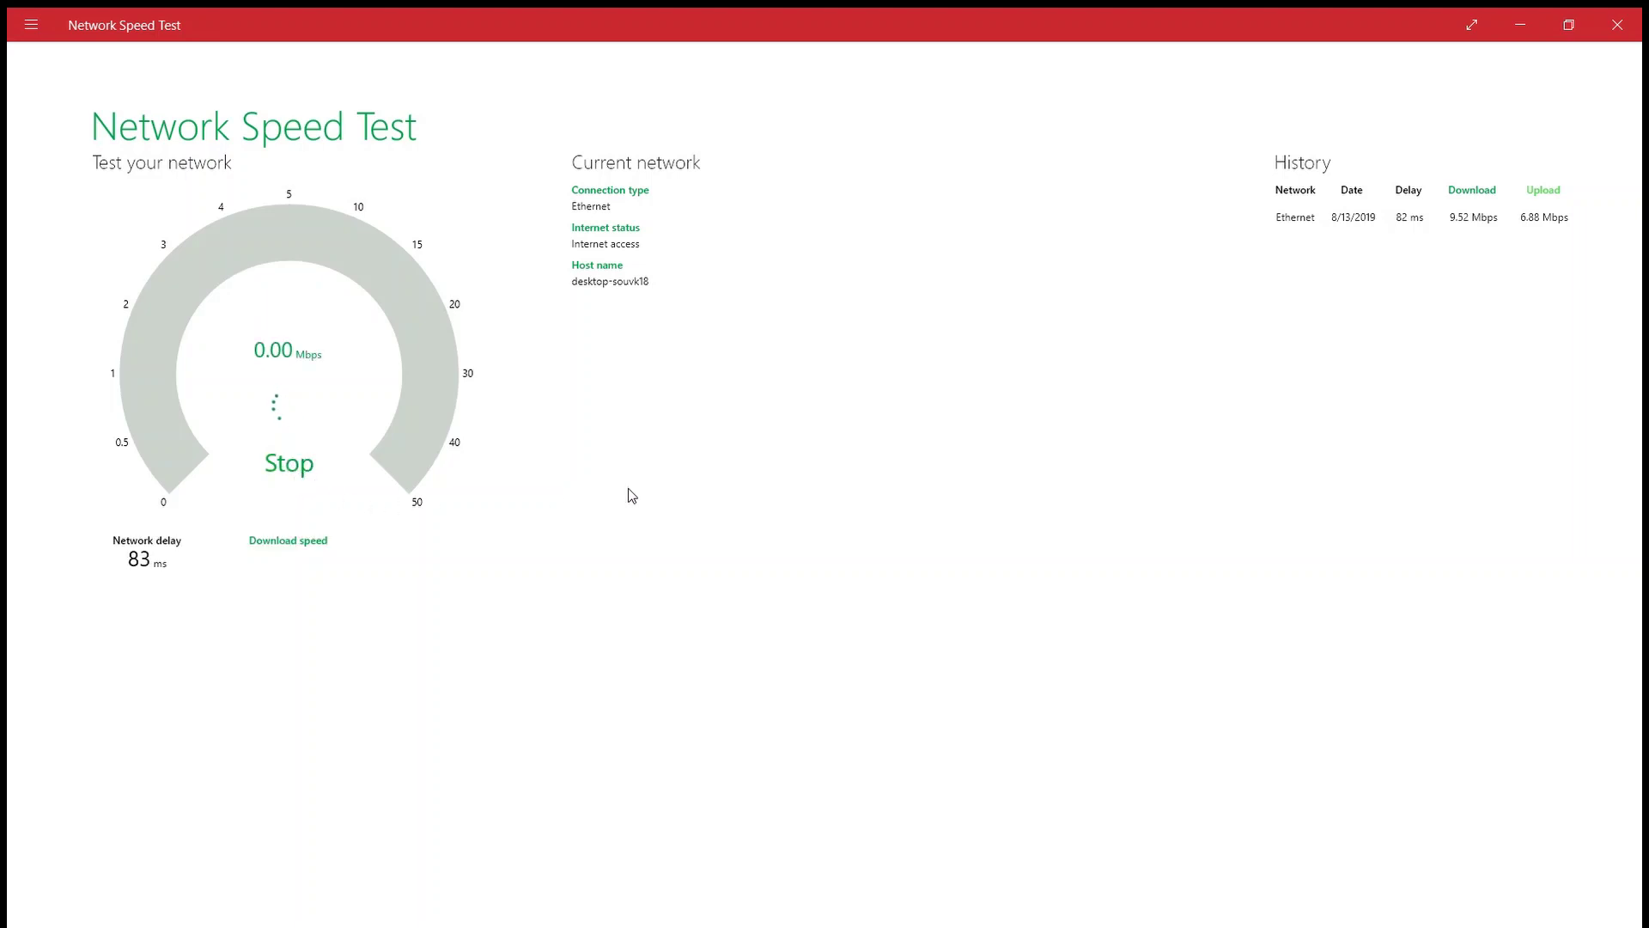